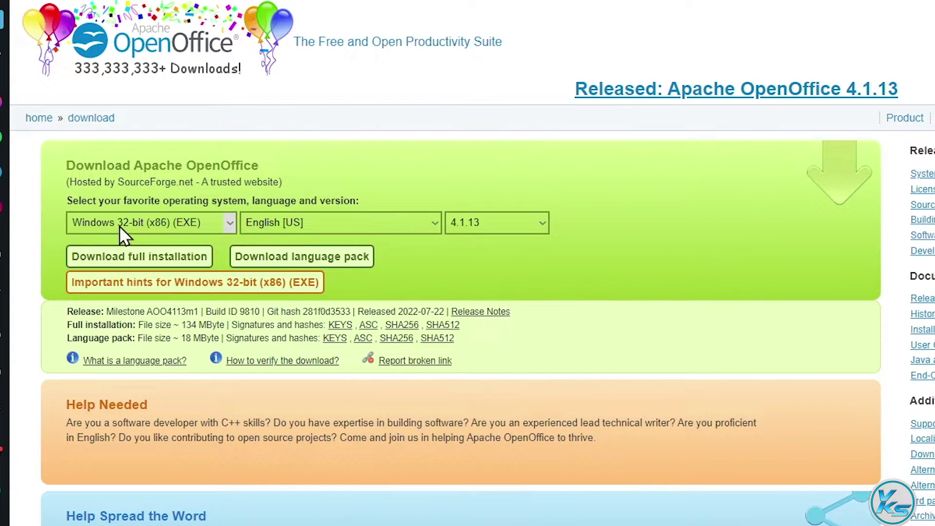
Choose Windows 32-bit (x86) (EXE), English [US] and version 4.1.13 for the Apache OpenOffice download.
left_click(160, 220)
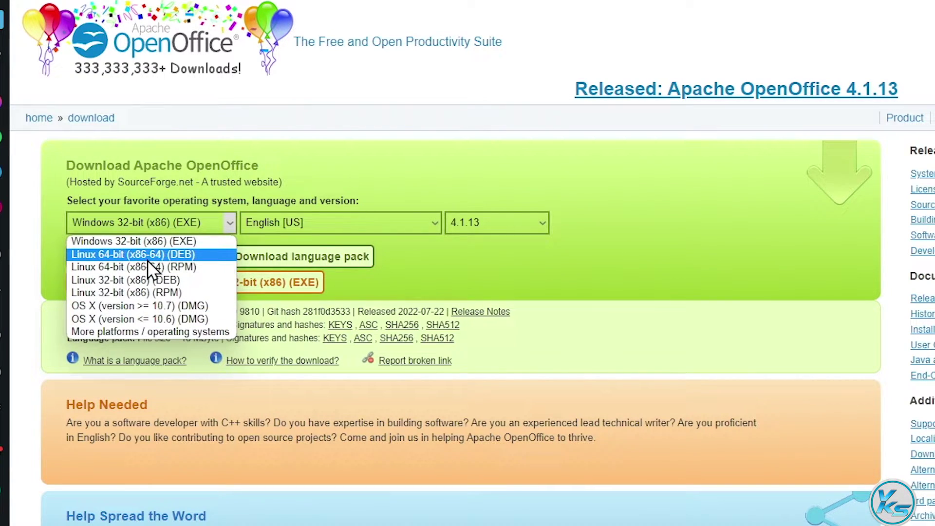
left_click(121, 243)
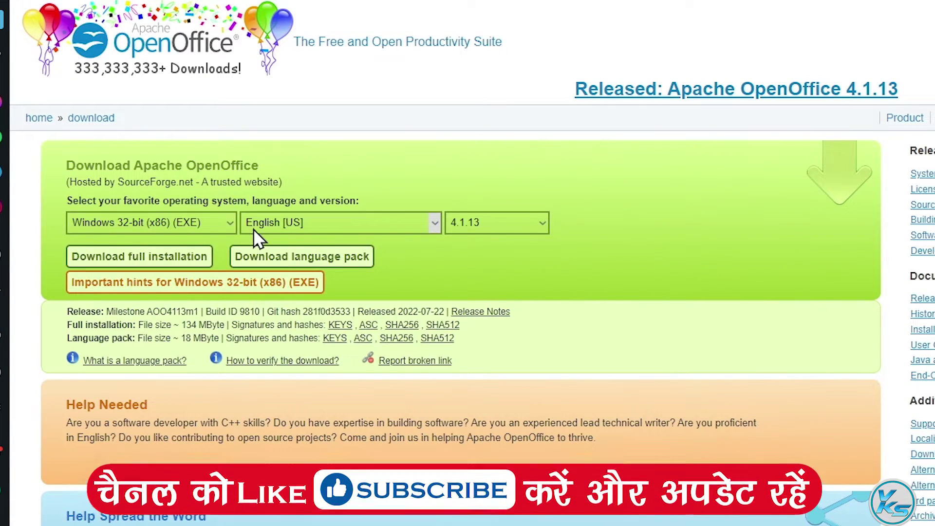
left_click(278, 231)
left_click(277, 228)
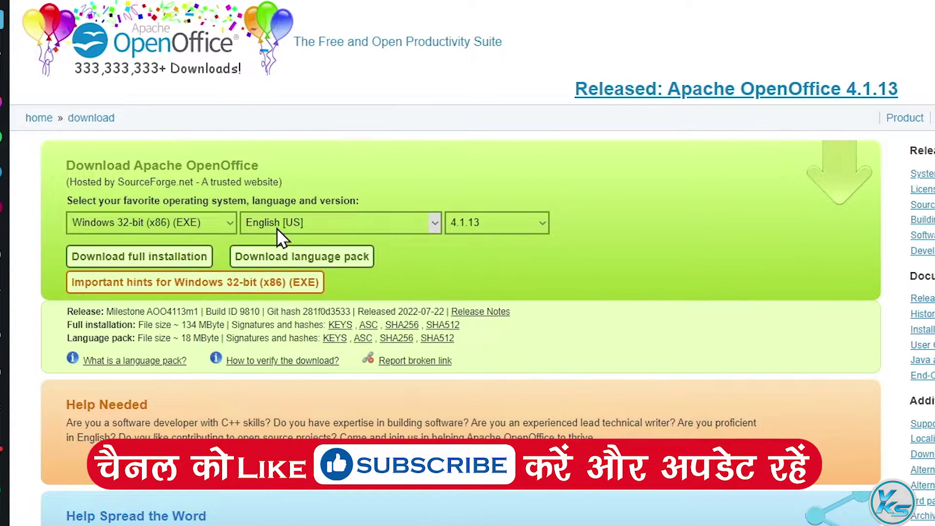
left_click(491, 224)
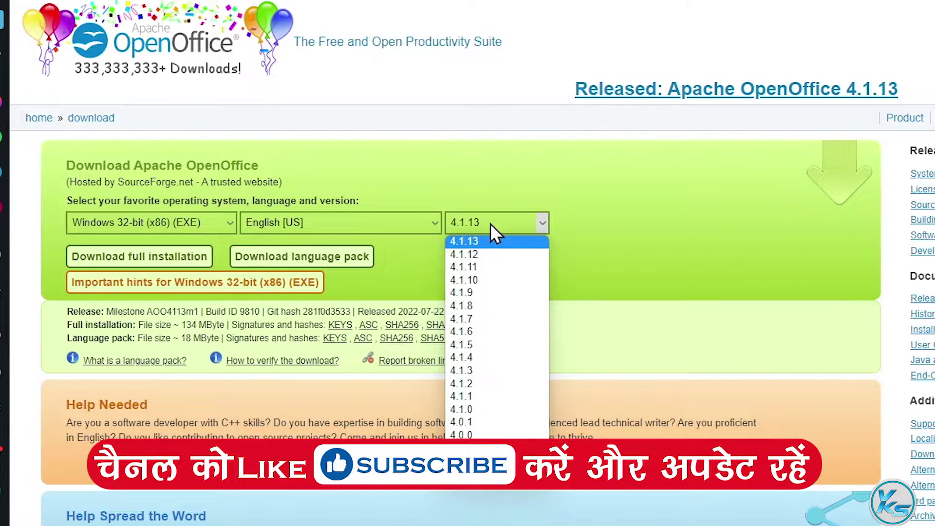
left_click(542, 191)
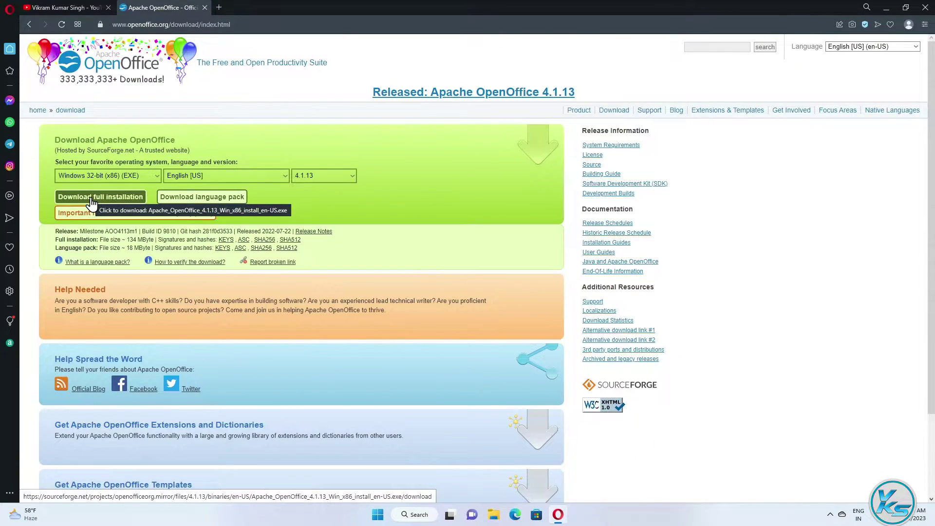
Download the full OpenOffice installation and save the installer to the Desktop under its suggested file name.
left_click(93, 197)
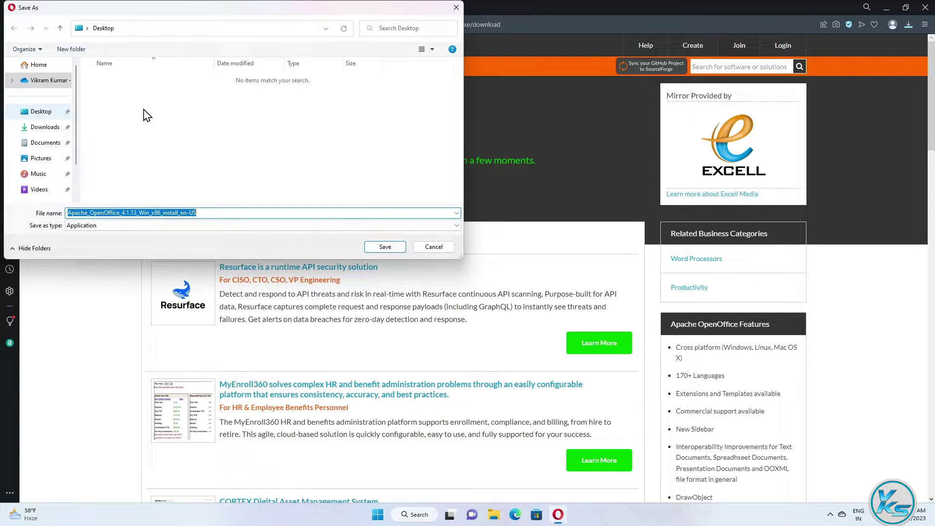
left_click(384, 248)
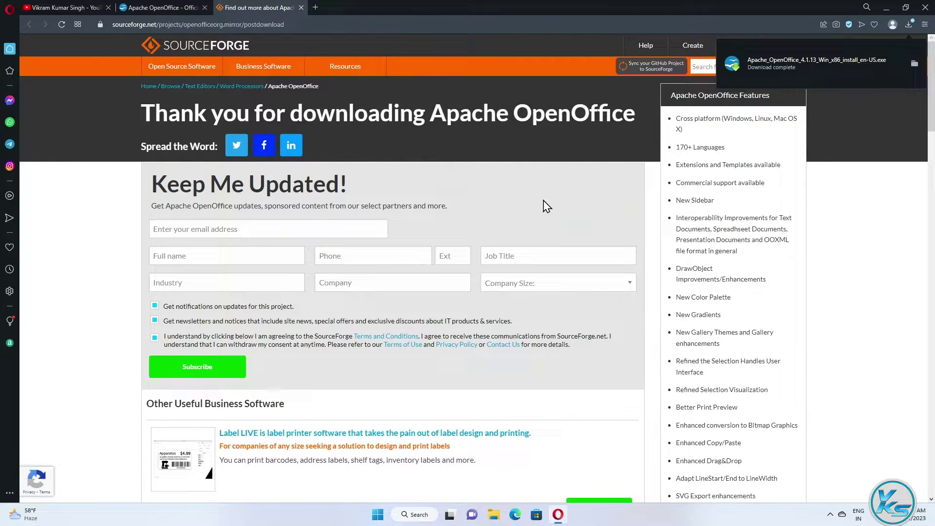
Minimize the browser and move the downloaded OpenOffice installer to an empty spot on the desktop.
left_click(886, 7)
left_click_drag(29, 259, 142, 114)
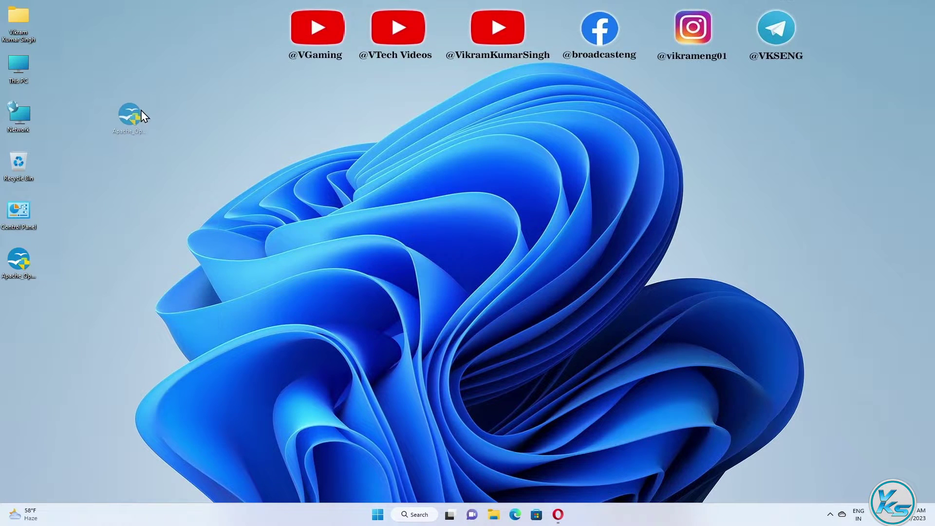
left_click_drag(144, 81, 142, 81)
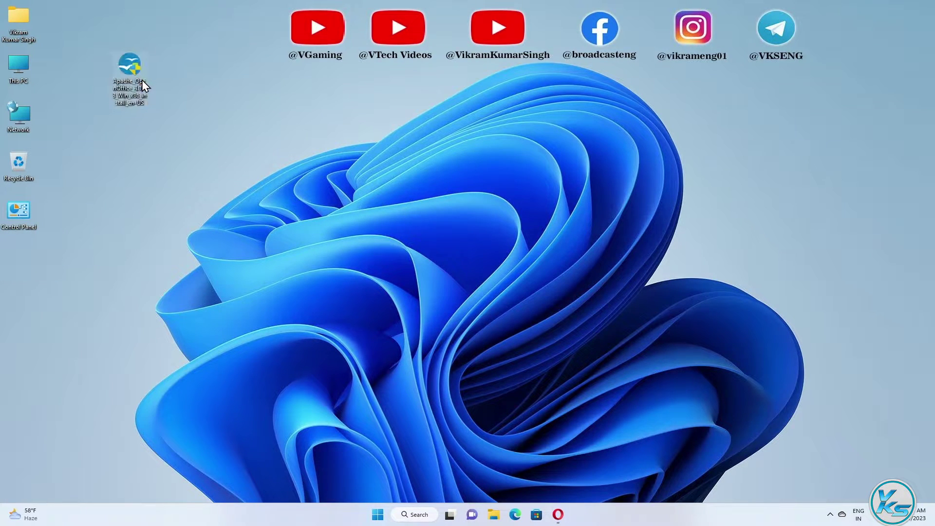
Unblock the OpenOffice installer in its file properties and apply the change.
right_click(124, 63)
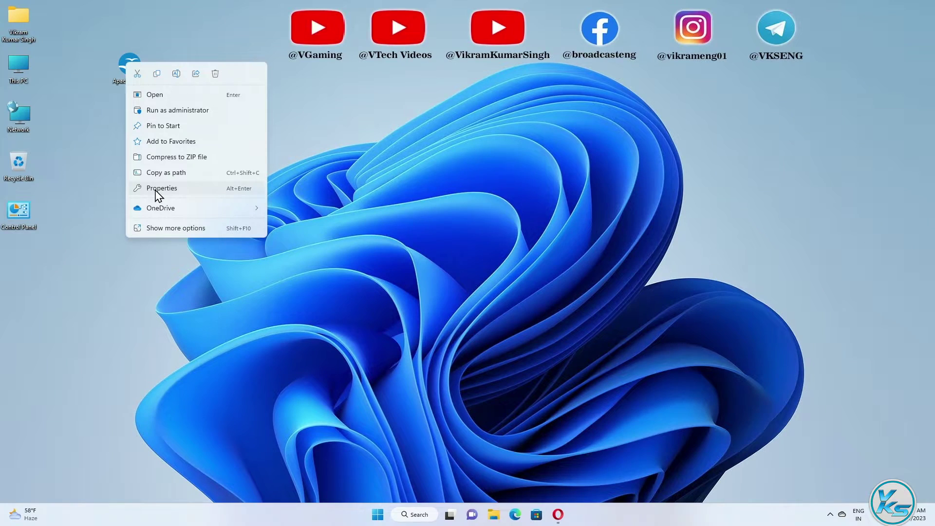
left_click(155, 190)
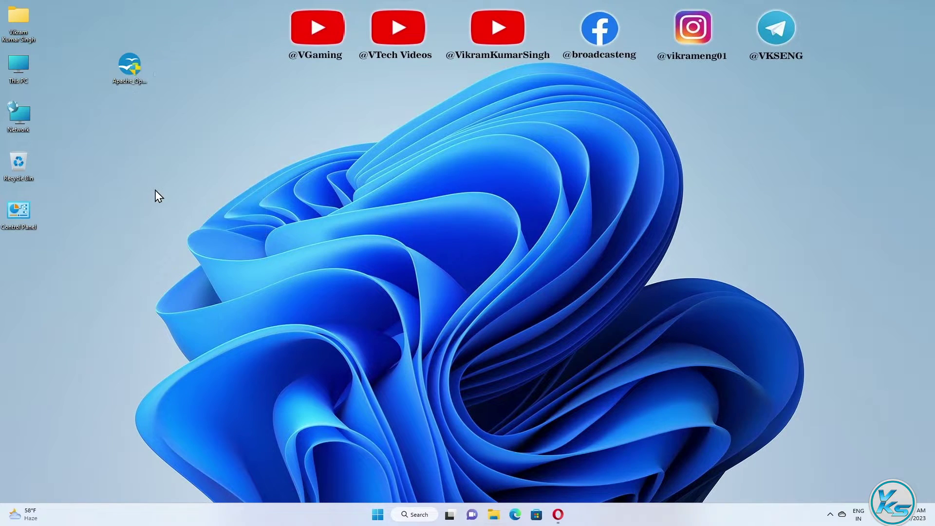
left_click_drag(193, 69, 302, 73)
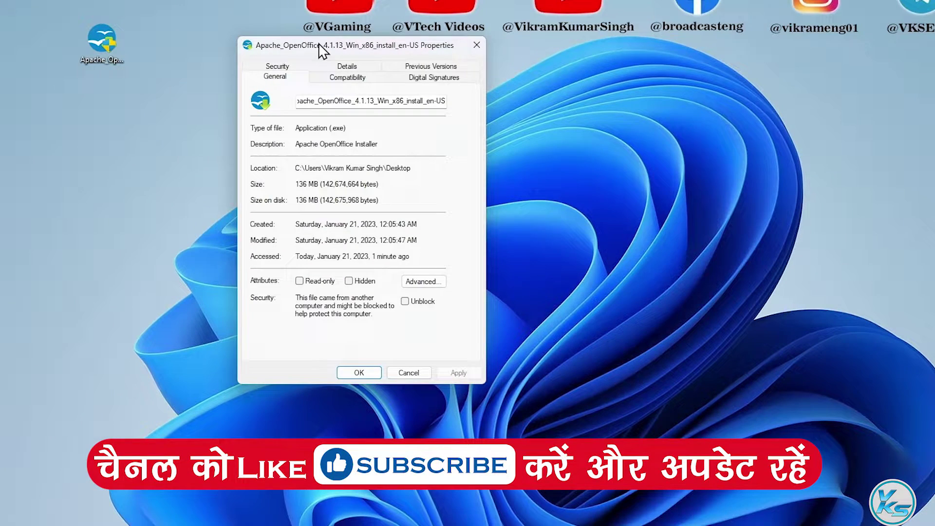
left_click(405, 302)
left_click(463, 373)
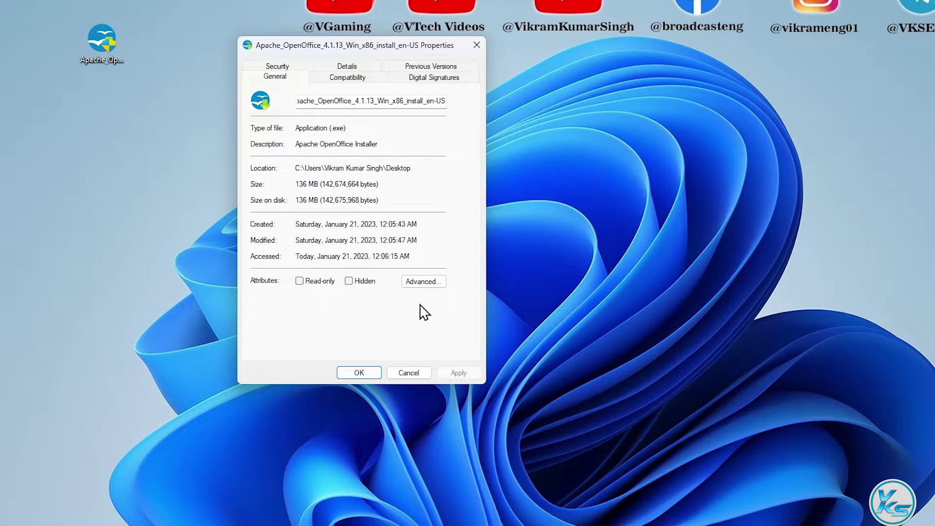
left_click(359, 372)
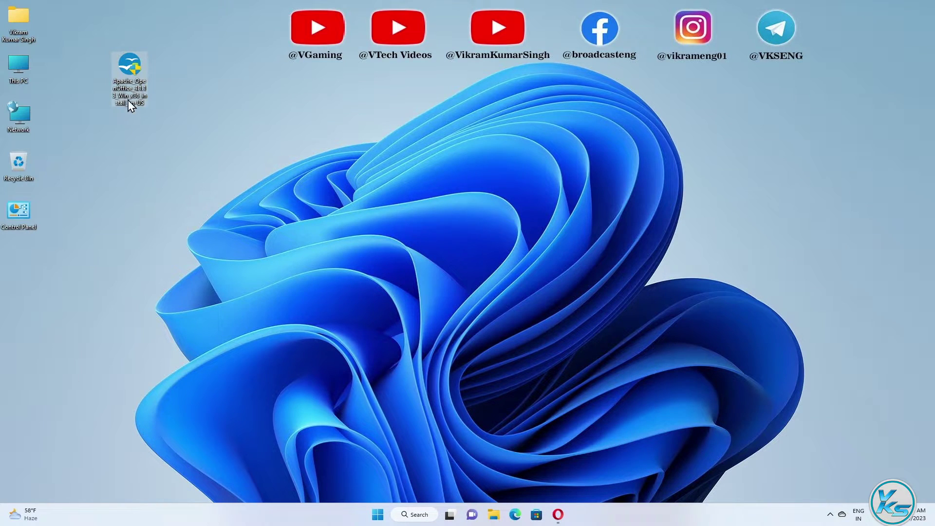
Run the OpenOffice installer as administrator and allow it to make changes to the device.
mouse_move(128, 73)
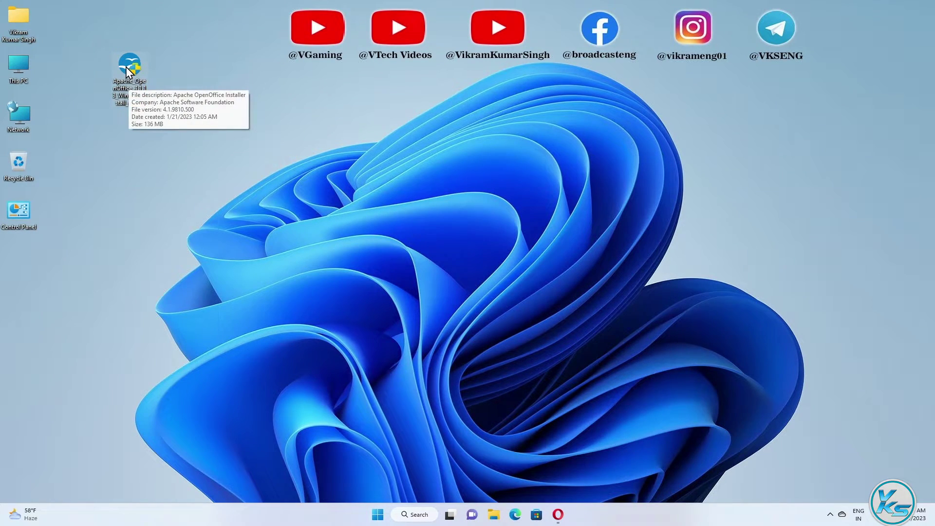
right_click(126, 66)
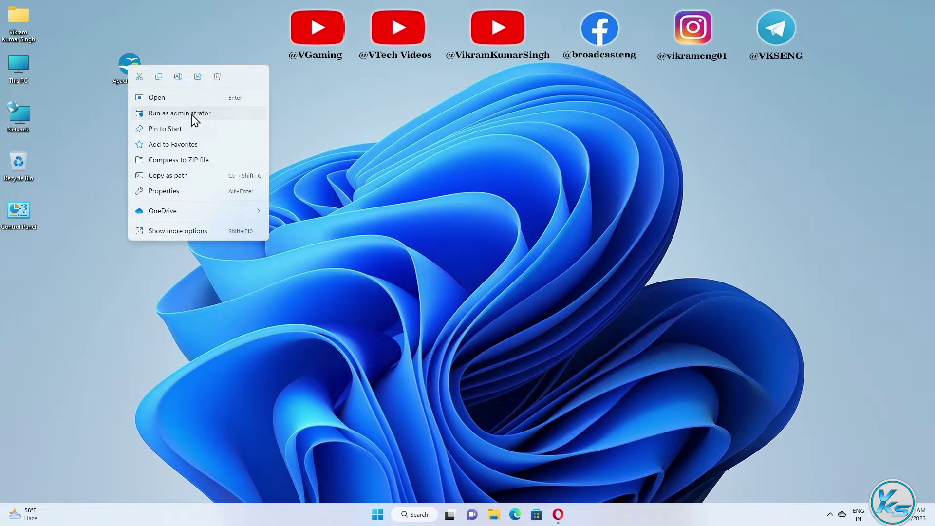
left_click(191, 115)
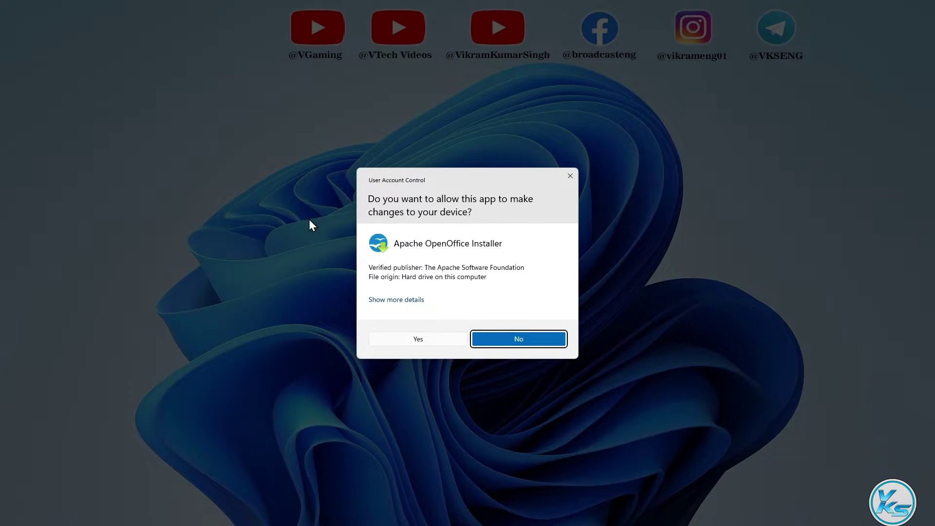
left_click(410, 341)
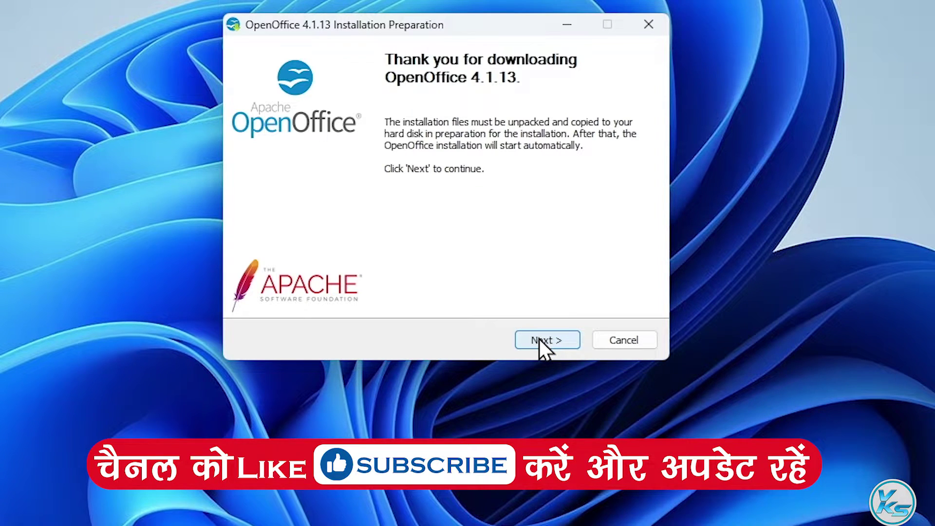
Unpack the installation files into the suggested "OpenOffice 4.1.13 (en-US) Installation Files" folder on the Desktop.
left_click(539, 339)
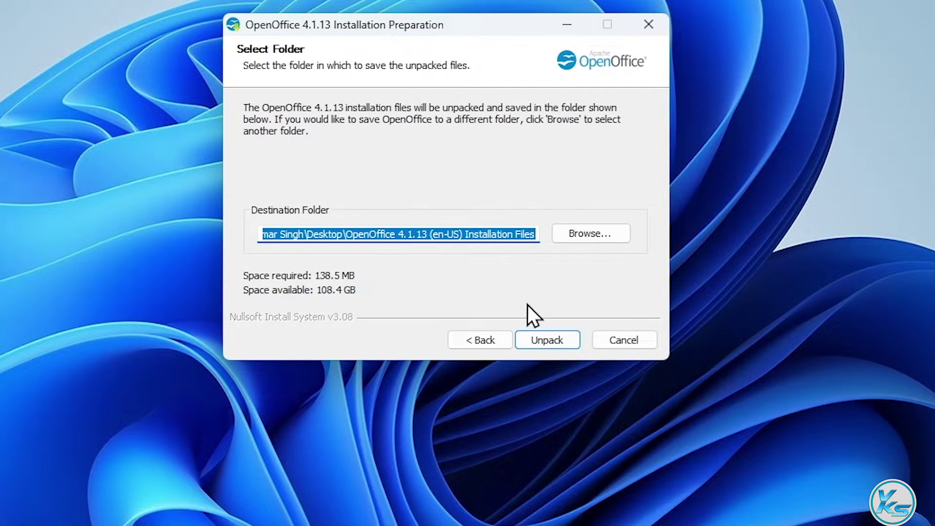
left_click(542, 342)
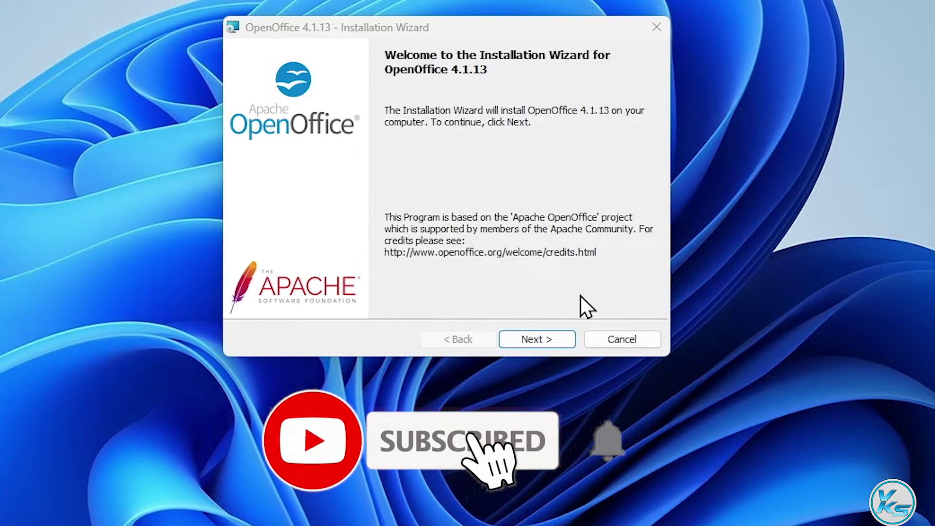
Accept the prefilled user name, leave the organization blank, and keep the installation for anyone who uses this computer.
left_click(547, 341)
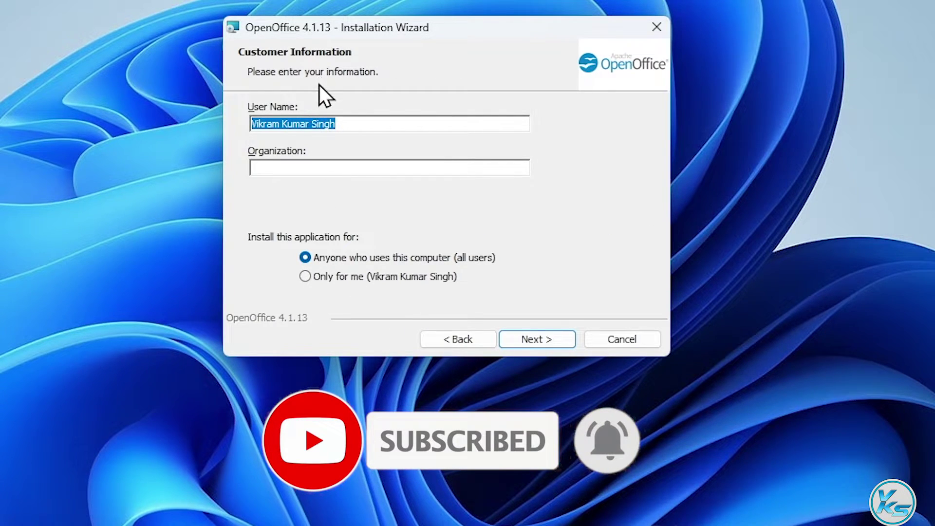
left_click_drag(349, 121, 231, 118)
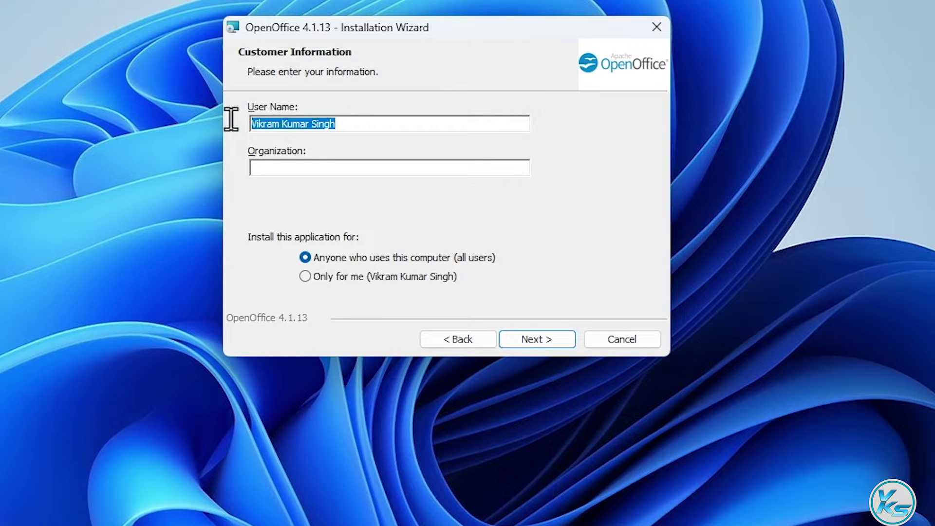
left_click(274, 167)
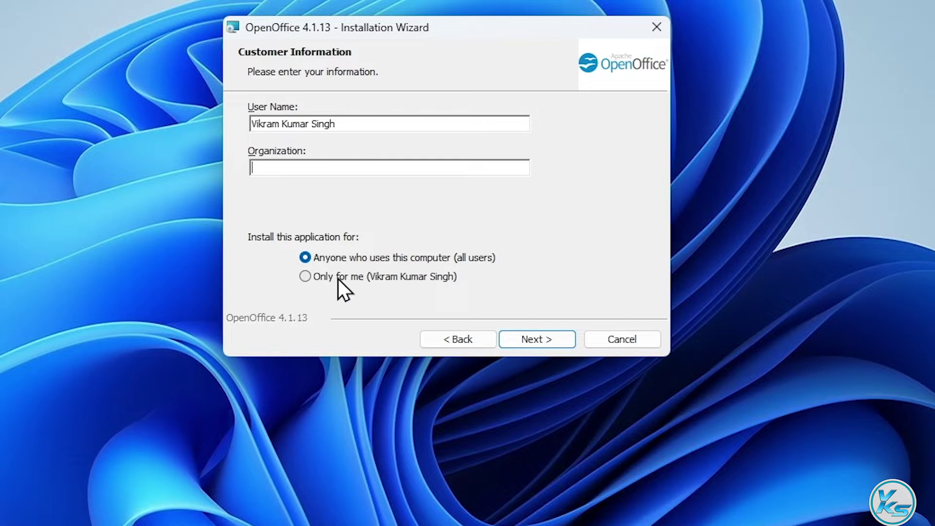
left_click(533, 340)
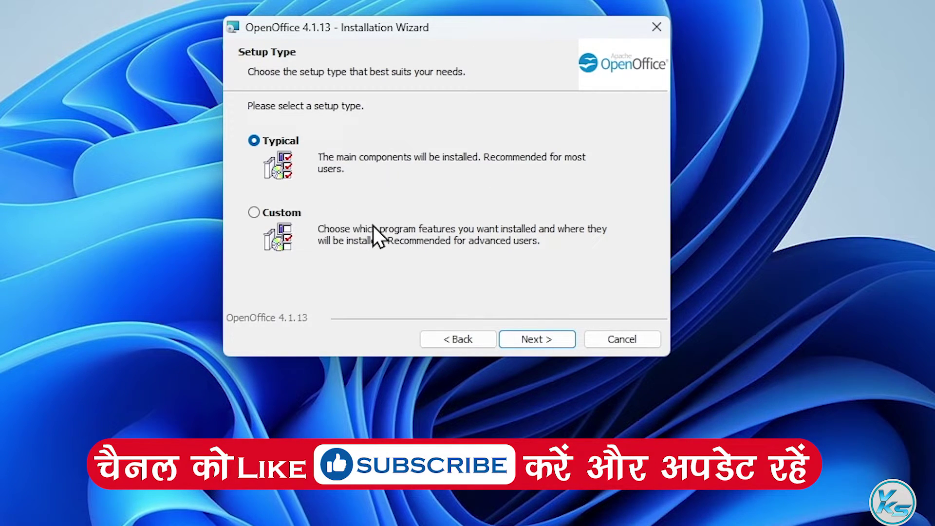
Install OpenOffice with the Typical setup and a start link on the desktop, and finish the wizard.
left_click(524, 339)
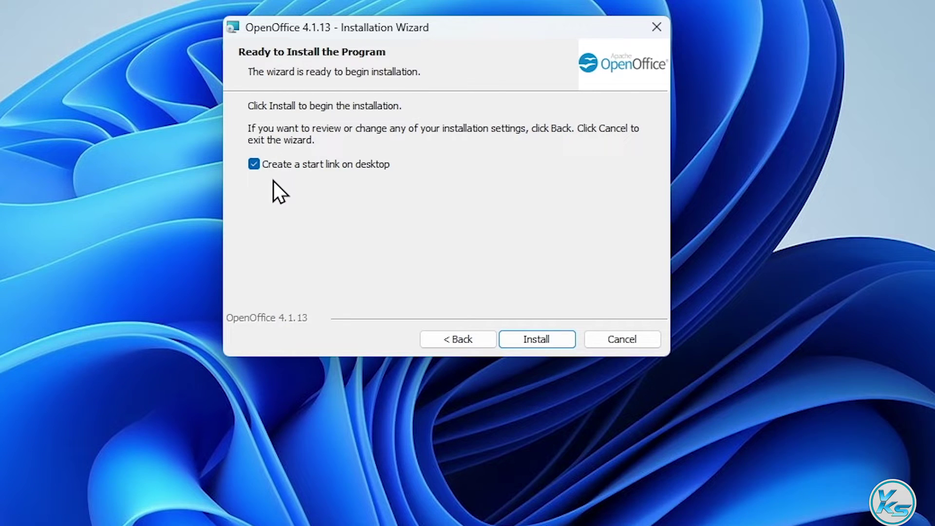
left_click(527, 338)
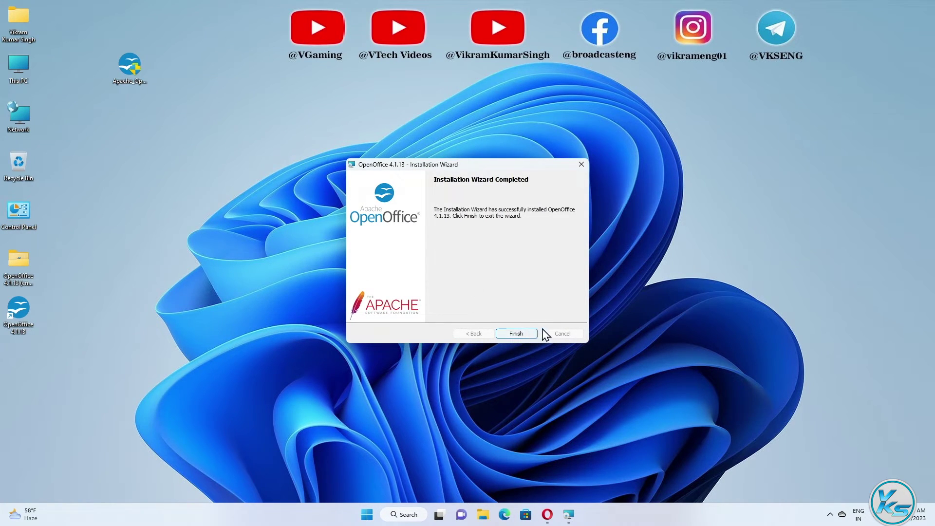
left_click(515, 334)
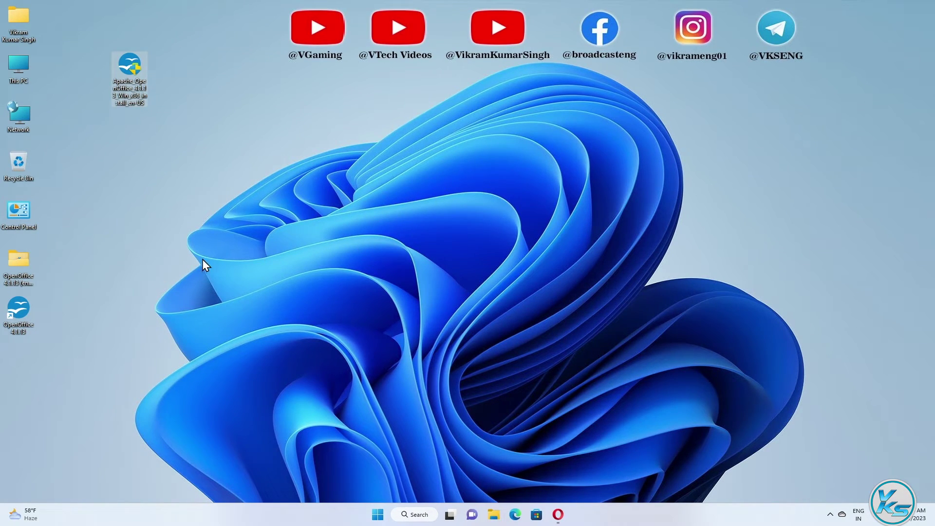
Permanently delete the OpenOffice installer file from the desktop.
left_click_drag(92, 31, 177, 148)
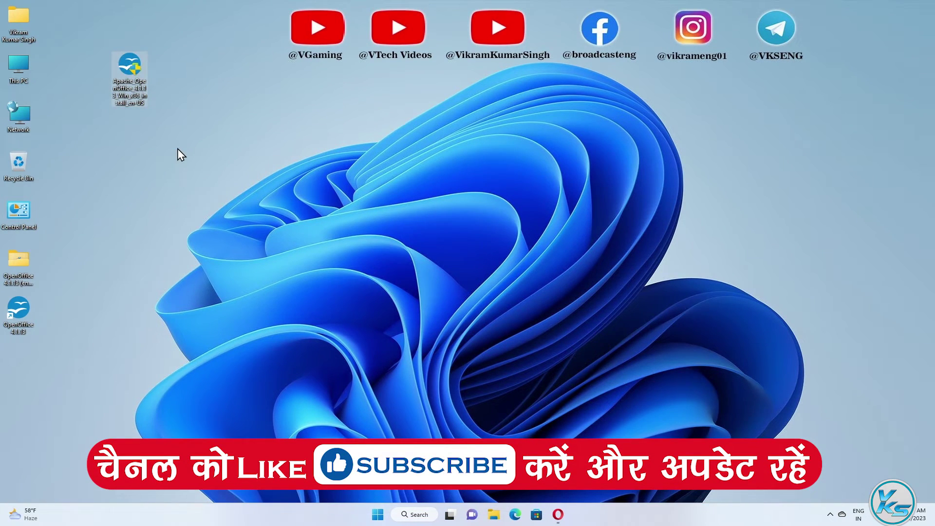
key("shift+Delete")
key("Return")
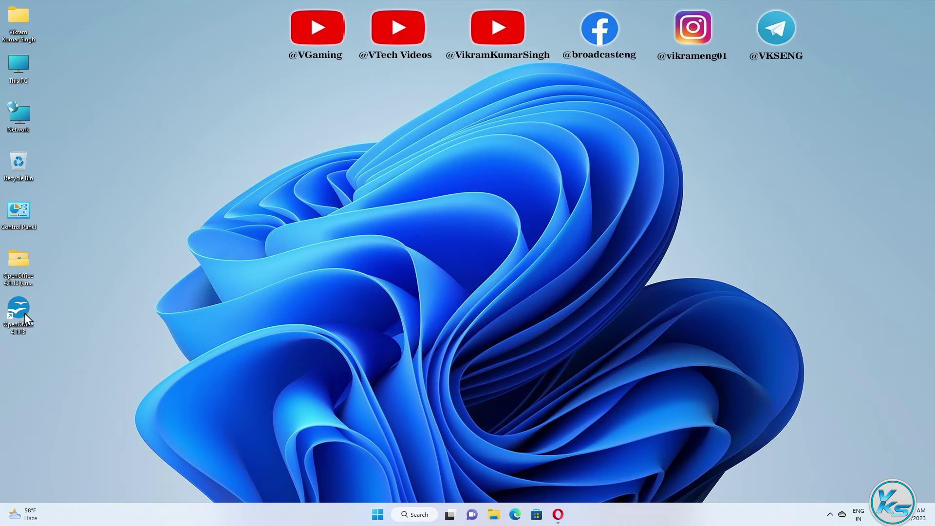
Search Windows for "op" and launch OpenOffice from the app results.
left_click(407, 516)
type("op")
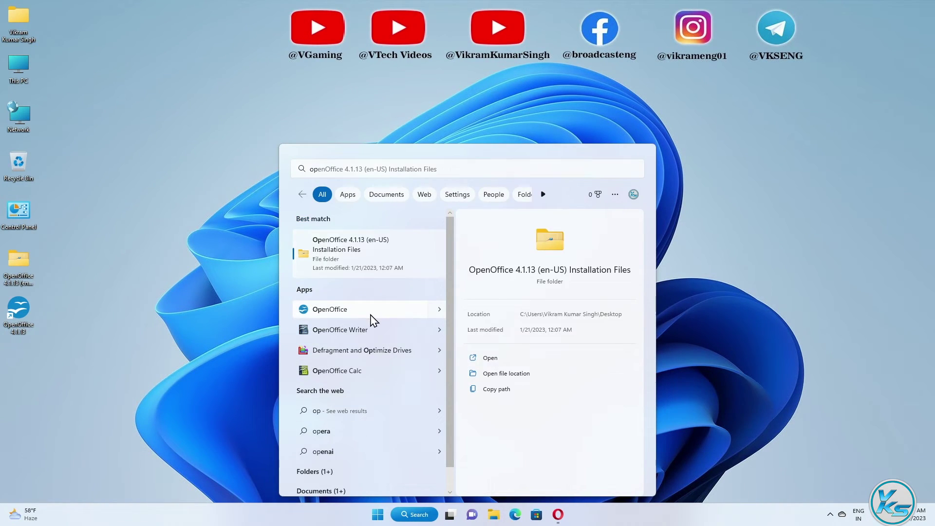
left_click(371, 314)
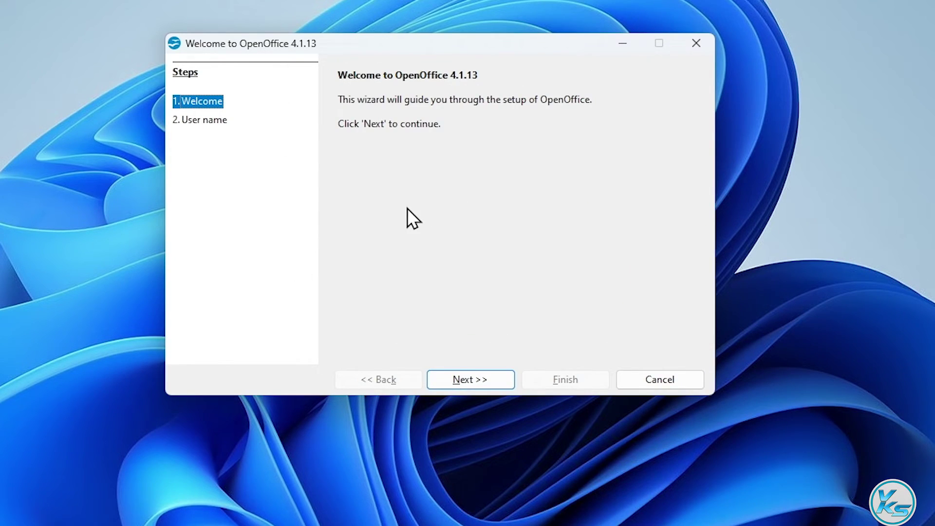
Complete the OpenOffice welcome wizard with the name and initials left blank, and move the start window nearer the screen's centre.
left_click(460, 381)
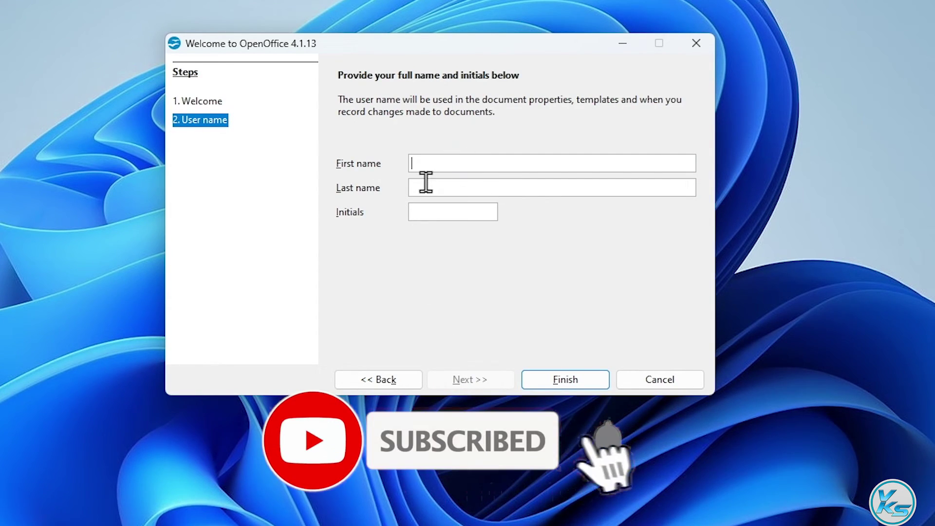
left_click(448, 217)
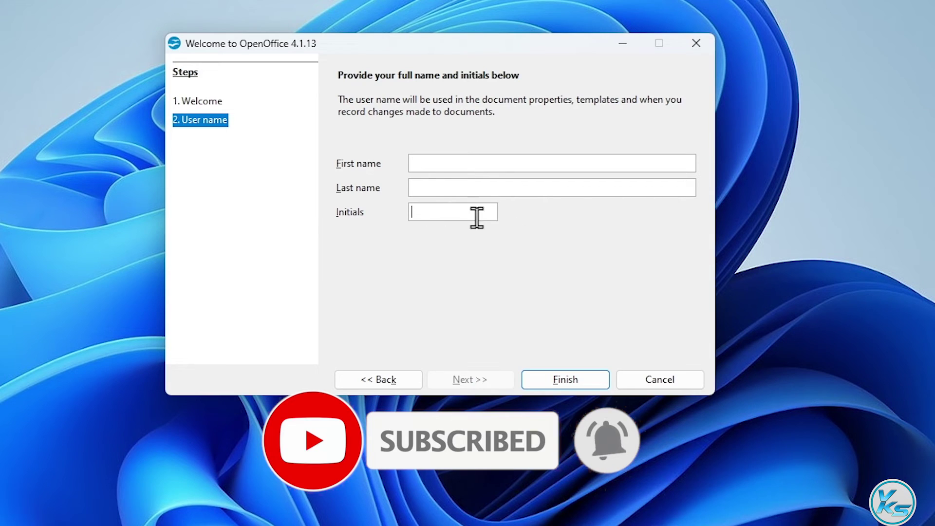
left_click(570, 380)
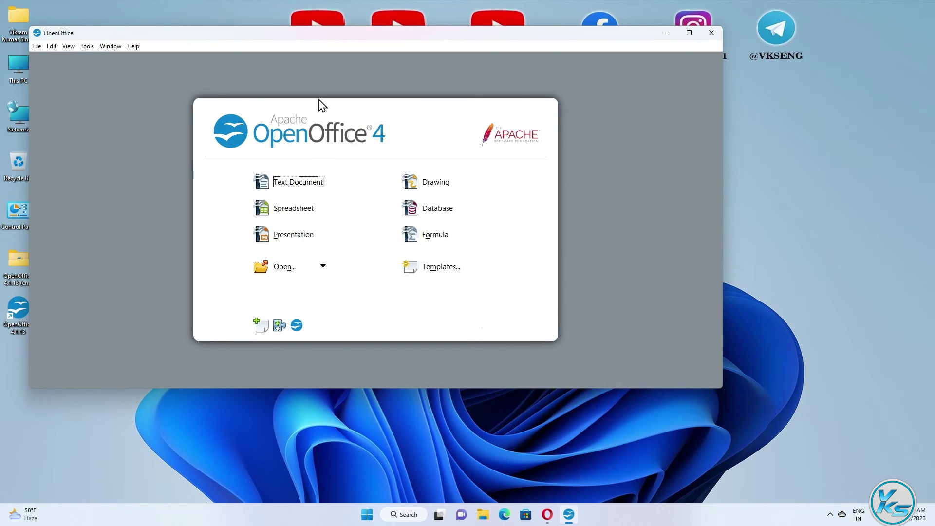
left_click_drag(412, 37, 508, 37)
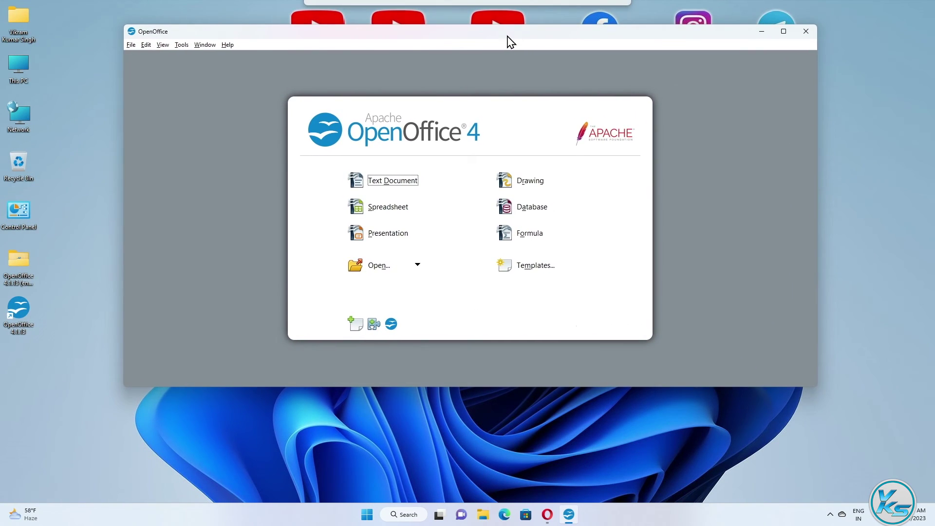